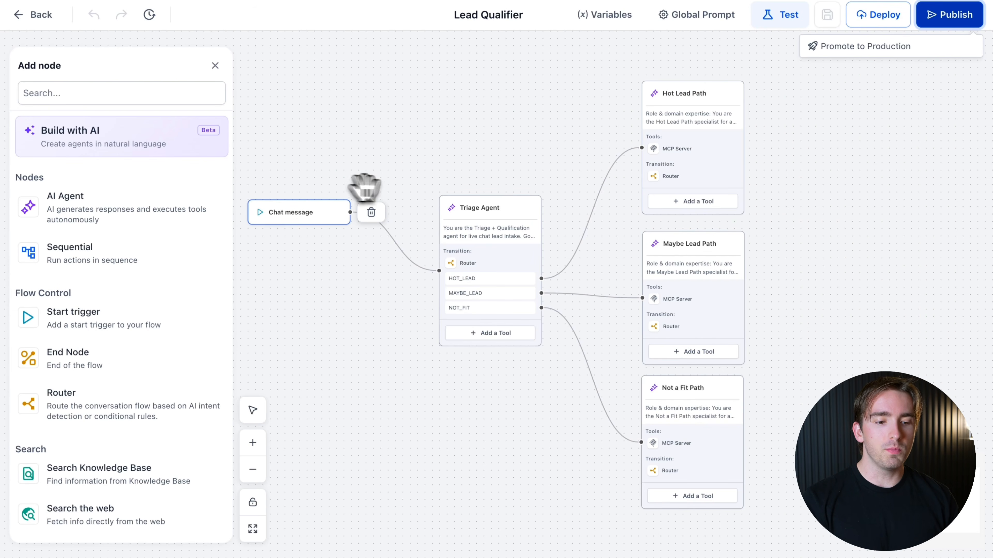
Look over the trigger types available for the Lead Qualifier's Chat message node, cancel without changing it, and view the publishing options
scroll(398, 170, up, 3)
scroll(398, 170, left, 5)
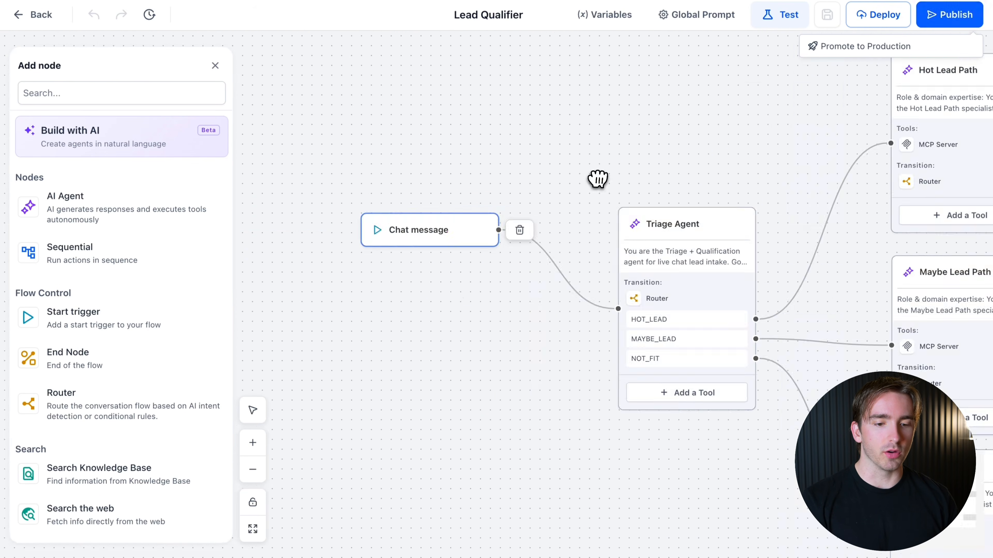
click(483, 236)
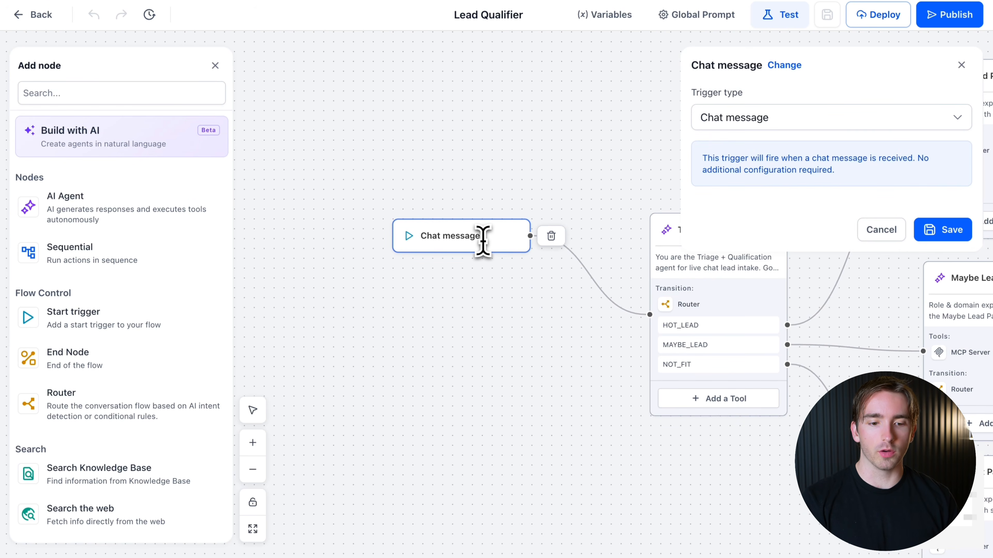
click(832, 122)
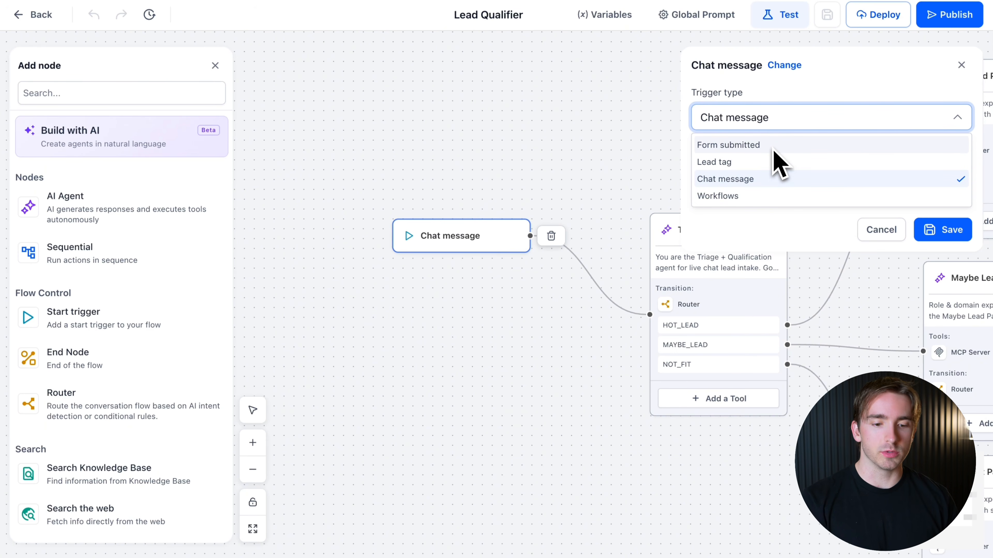
click(800, 94)
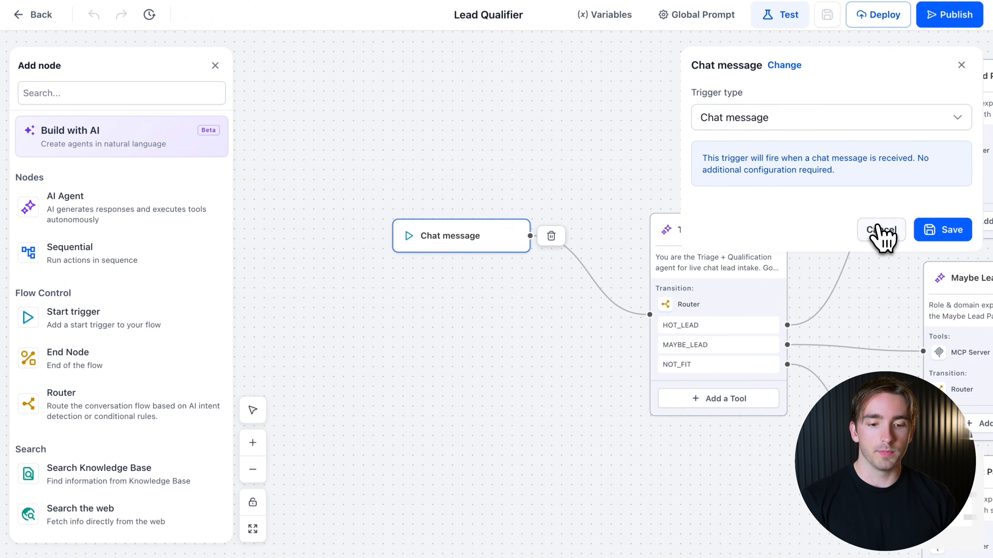
click(879, 231)
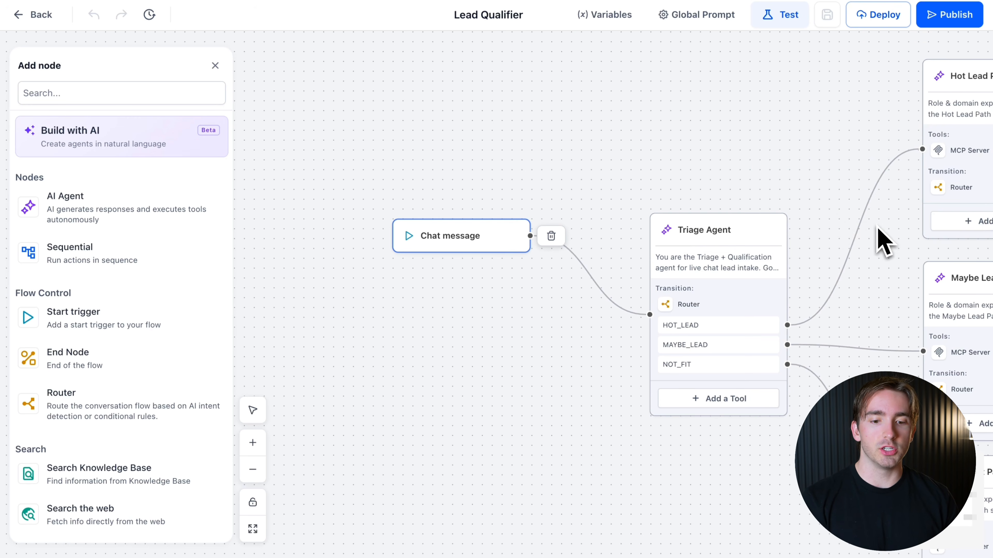
click(950, 14)
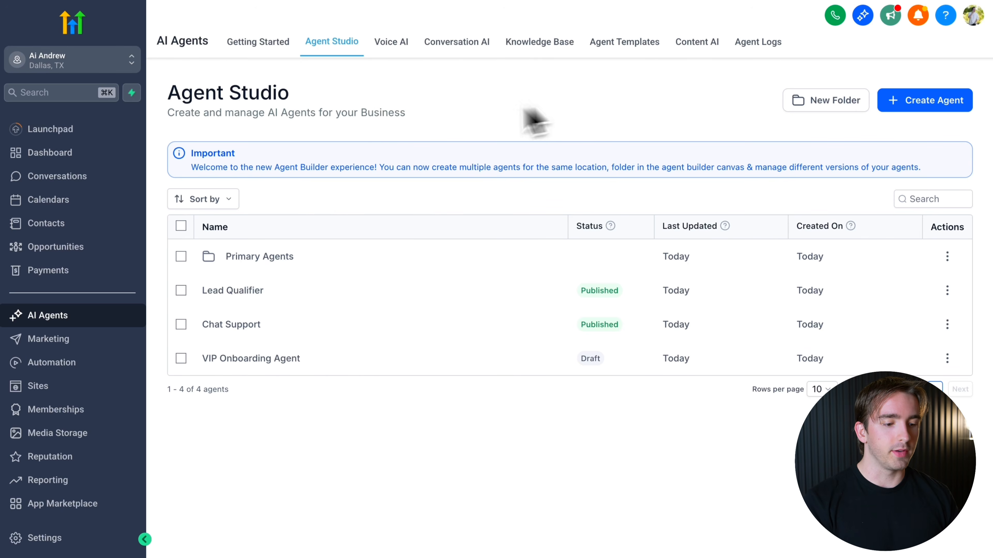
Create a new workflow in the Automation area
click(87, 362)
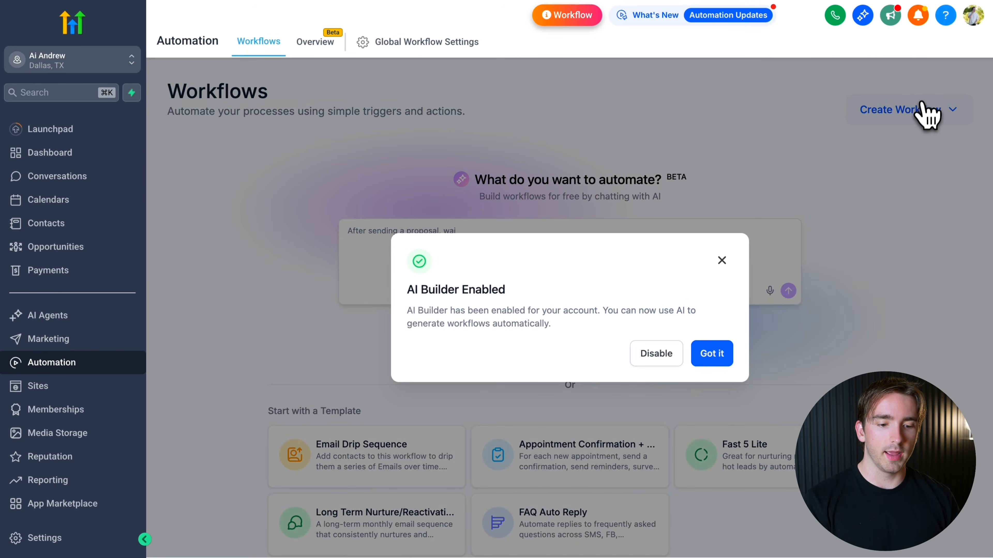
click(923, 111)
click(871, 146)
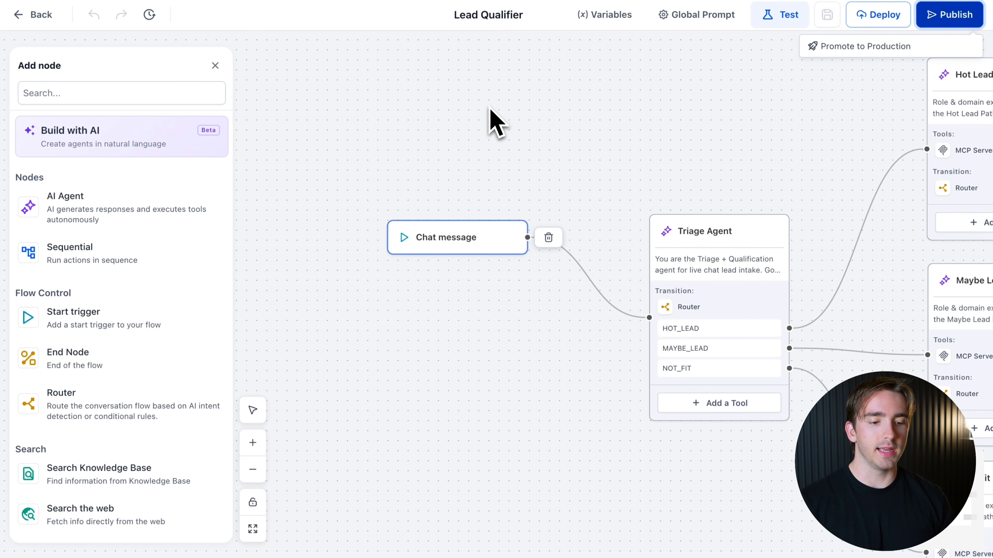
Open the Chat message trigger settings in the Lead Qualifier agent and examine the trigger type setting
click(458, 235)
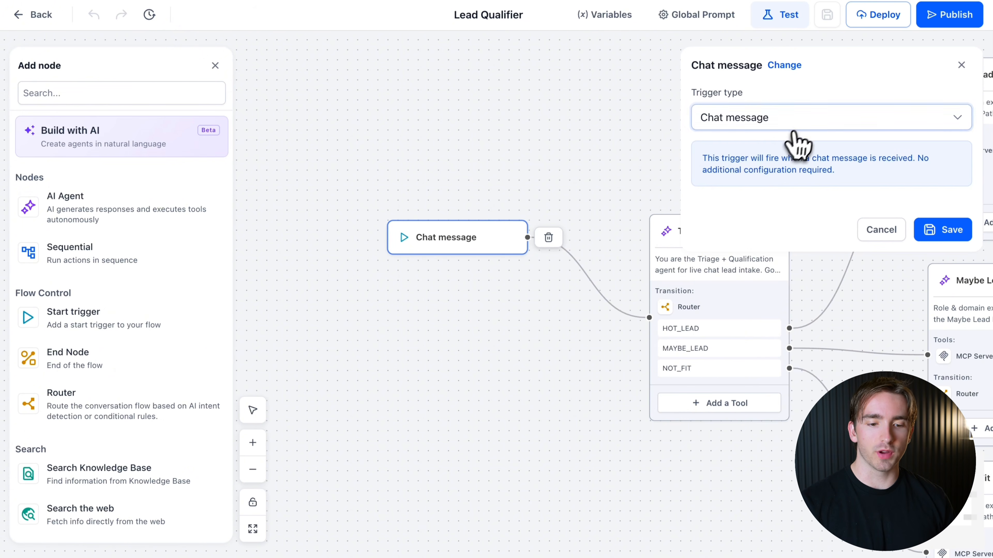
click(792, 129)
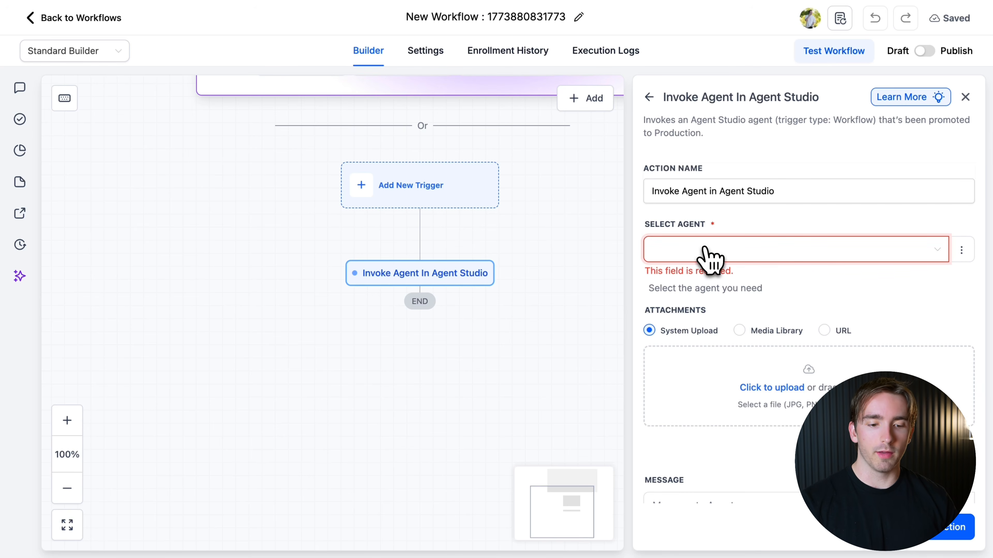
Choose Chat Support as the agent for the workflow's Invoke Agent in Agent Studio action
click(709, 252)
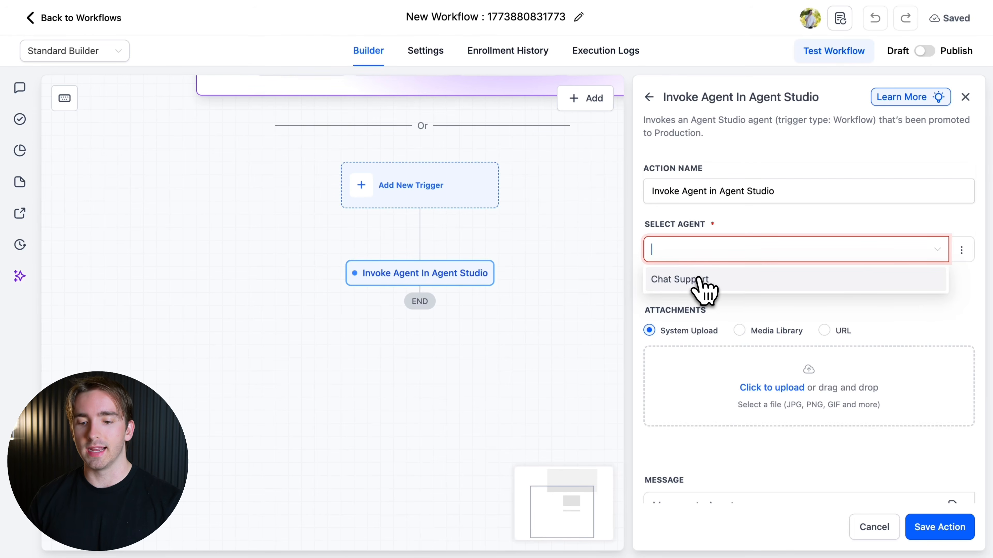
click(700, 279)
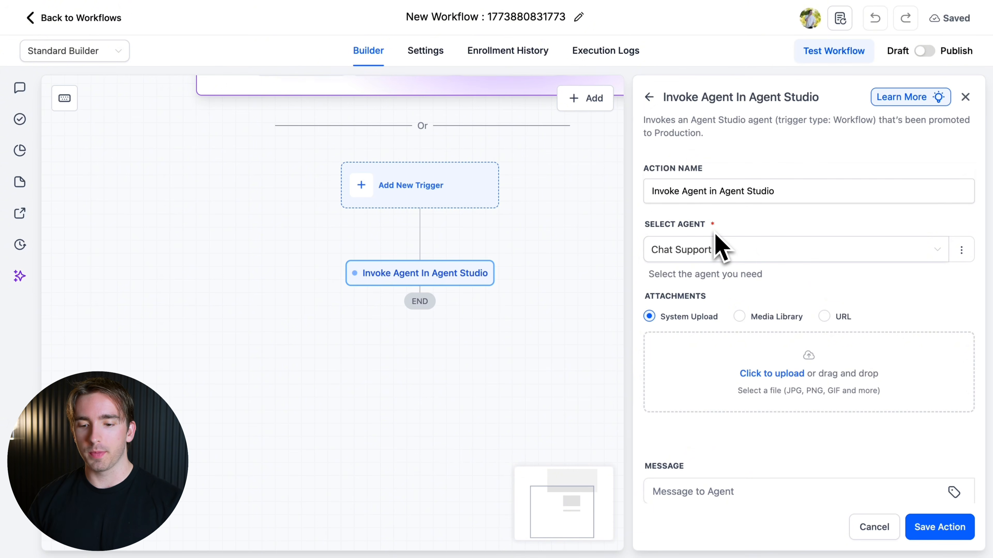
Switch the agent selection to Dynamic, return it to Standard and choose Chat Support again
click(962, 249)
click(921, 307)
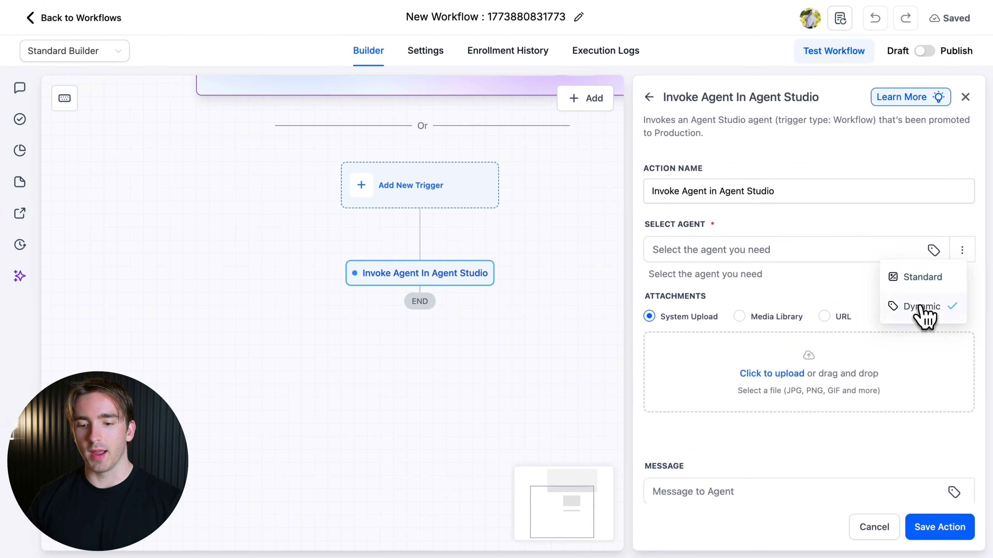
click(820, 258)
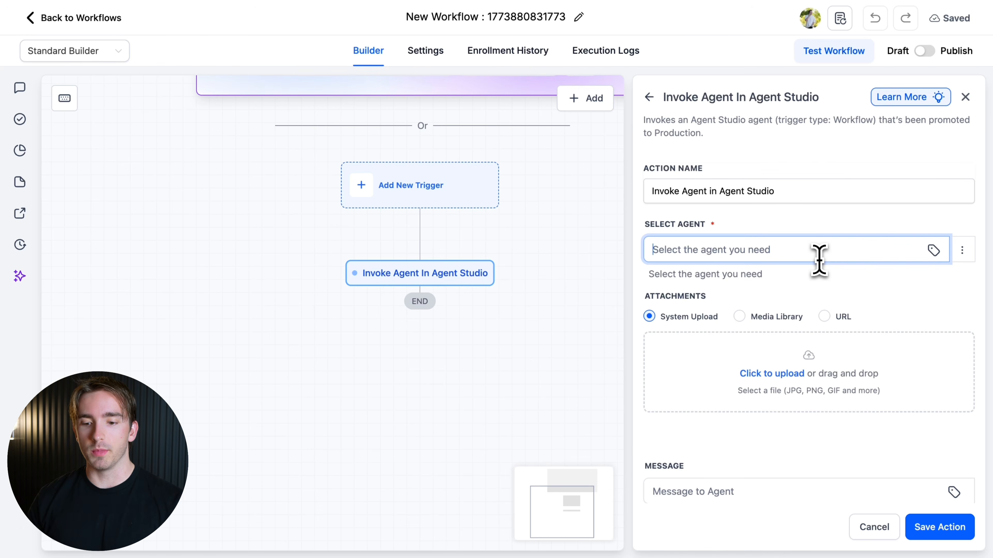
click(962, 250)
click(918, 277)
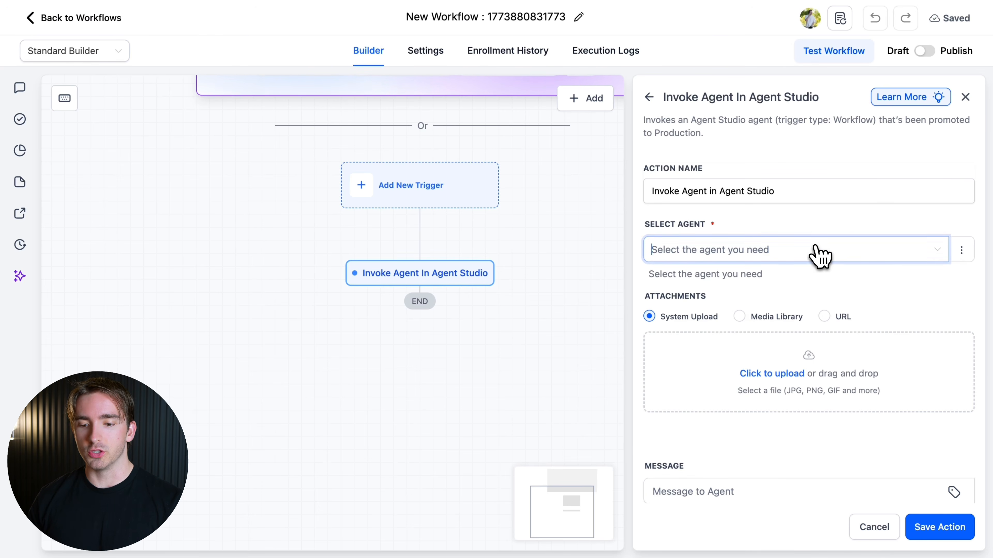
click(817, 250)
click(766, 278)
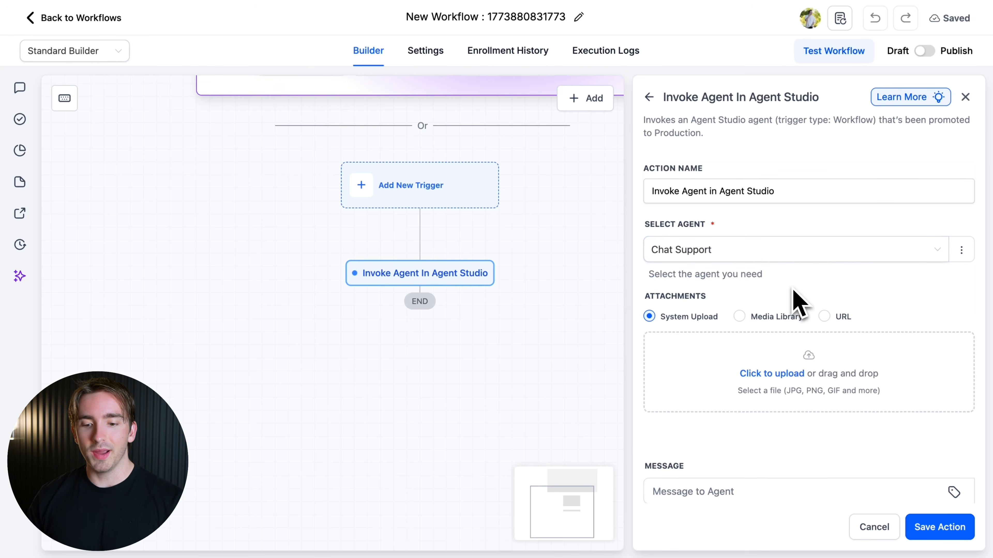
Try the Media Library and URL attachment sources for the action and return to System Upload
scroll(798, 301, down, 1)
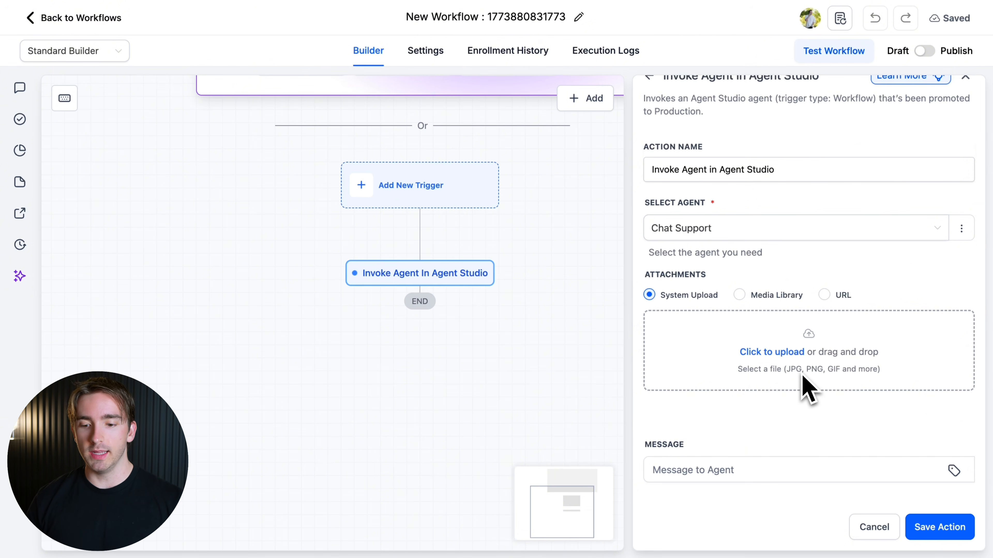
click(740, 295)
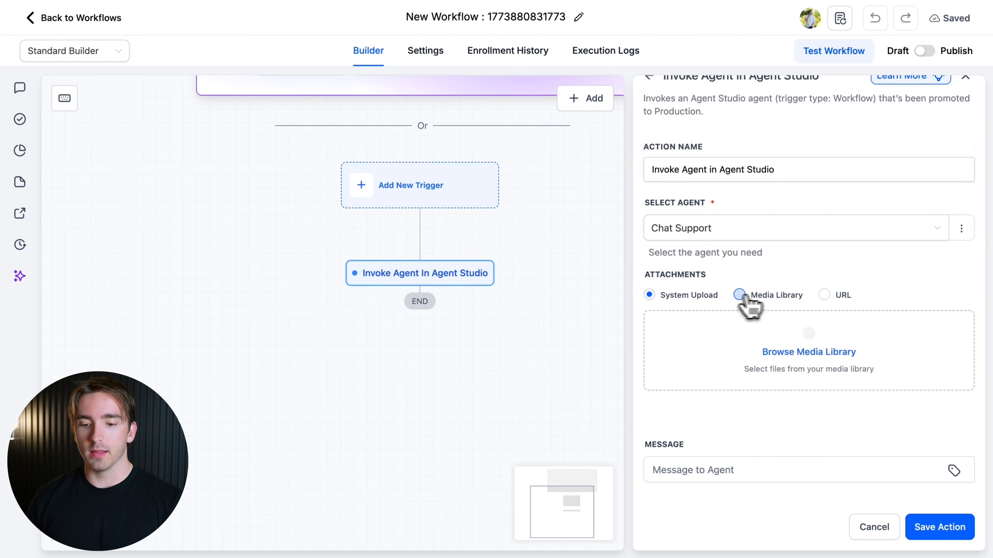
click(824, 296)
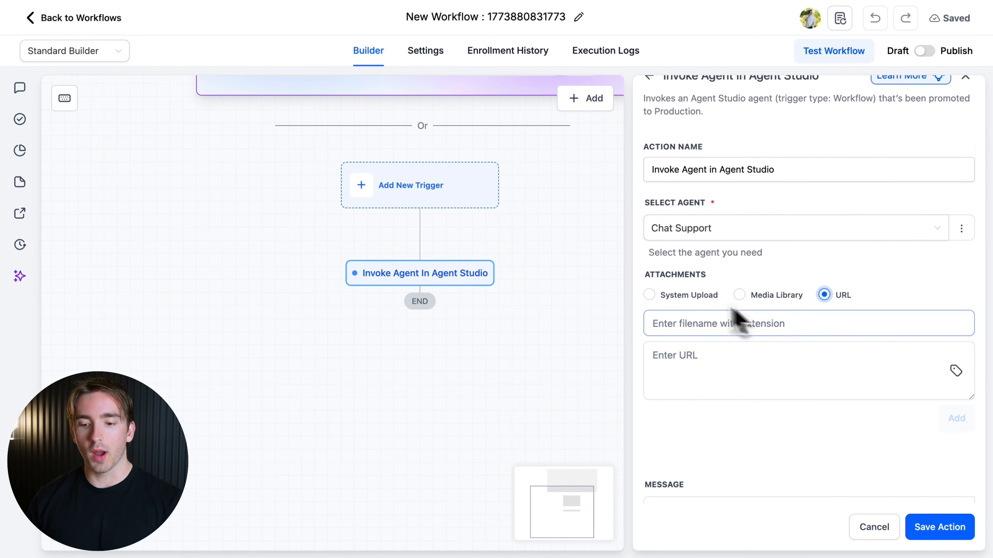
click(690, 297)
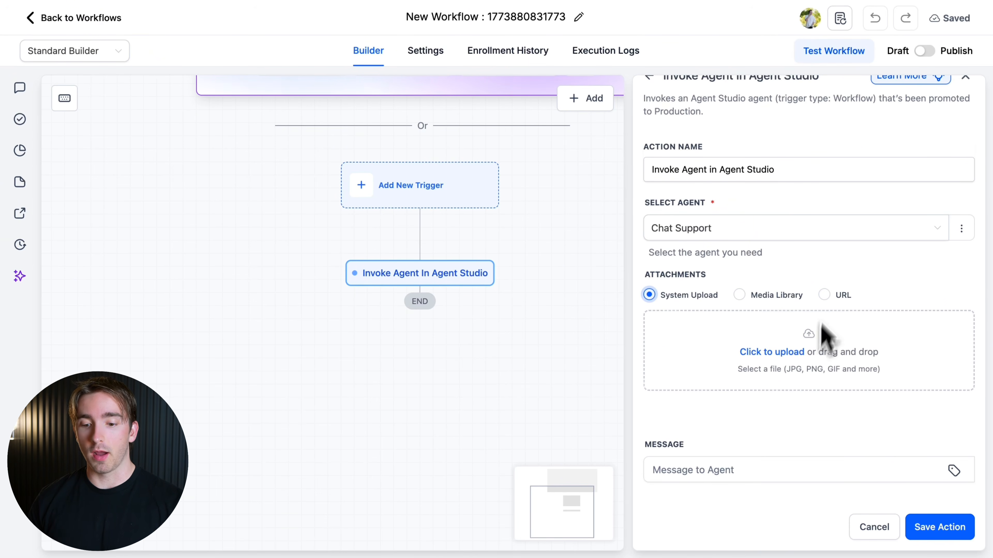
Enter "hey do xyz or run the workflow" as the message to the agent and save the action
click(751, 473)
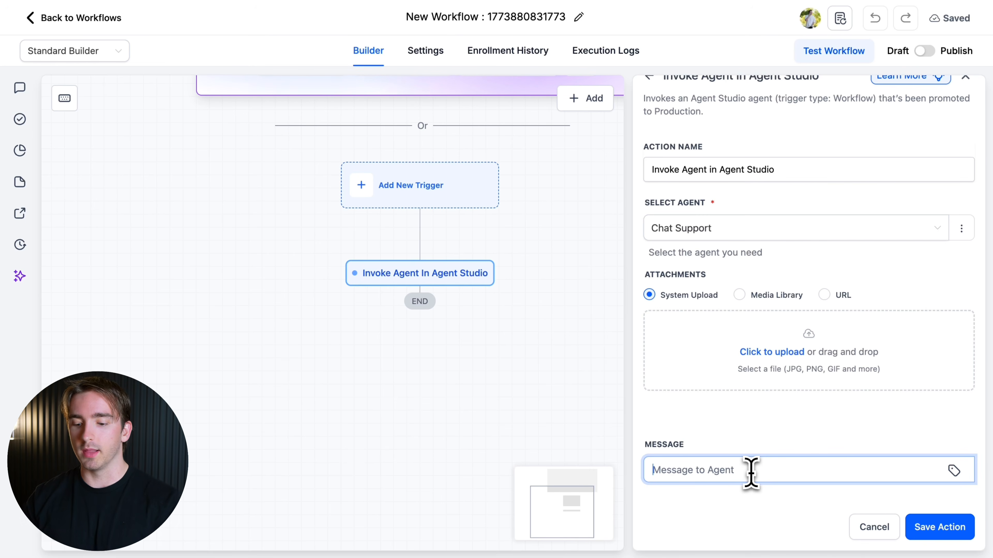
text(hey do xyz)
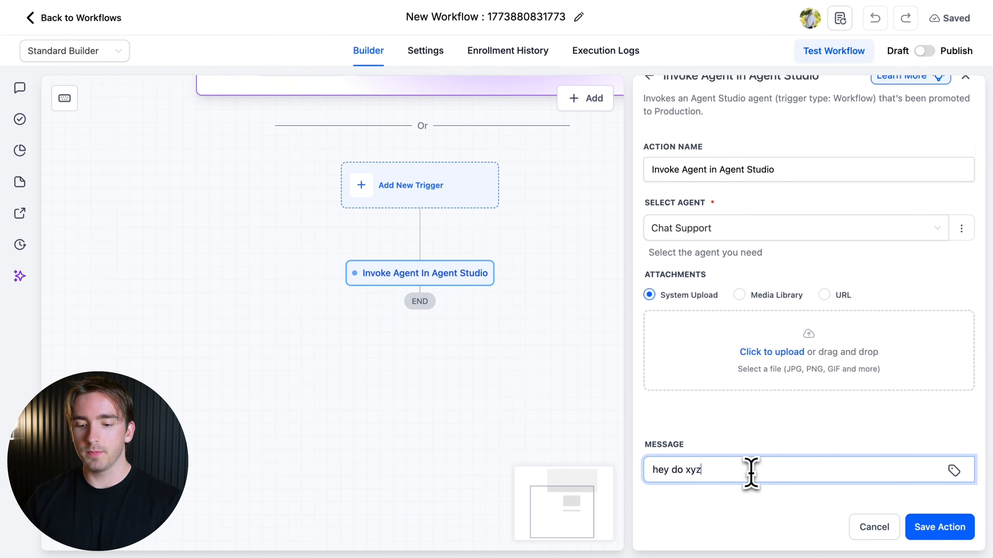
text( or ru)
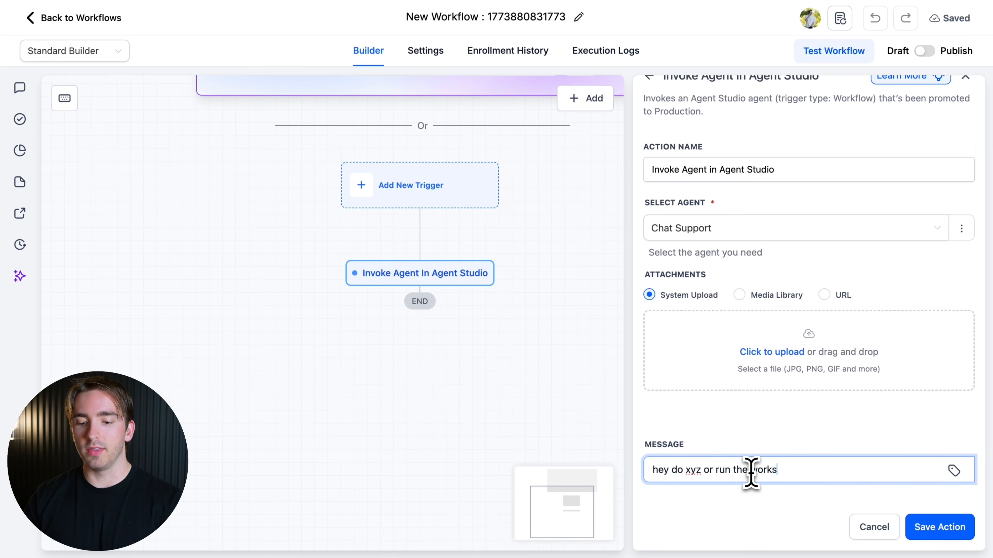
text(n the workflow)
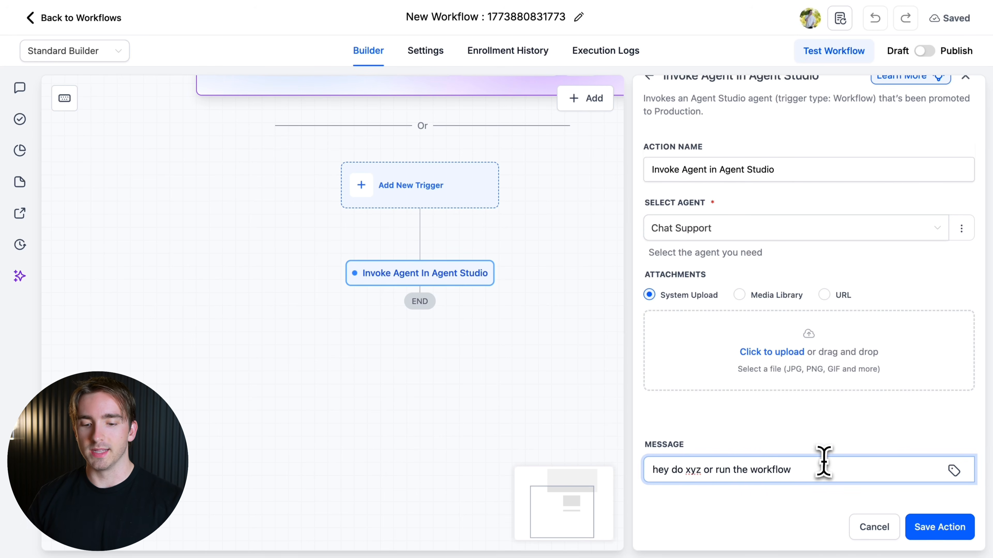
click(936, 530)
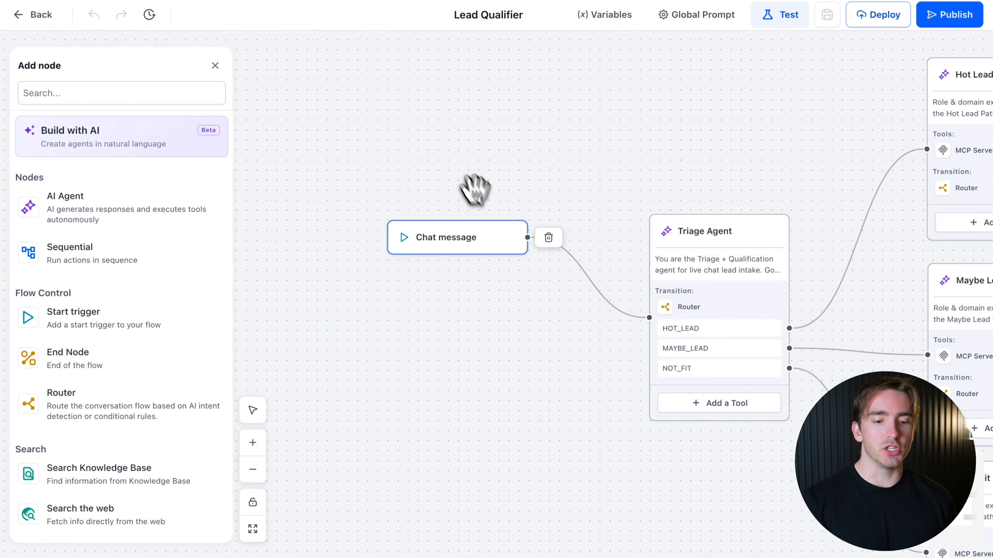
Set the Lead Qualifier agent's start trigger type to Workflows and save both the trigger and the agent
scroll(489, 212, down, 2)
drag(510, 199, 378, 197)
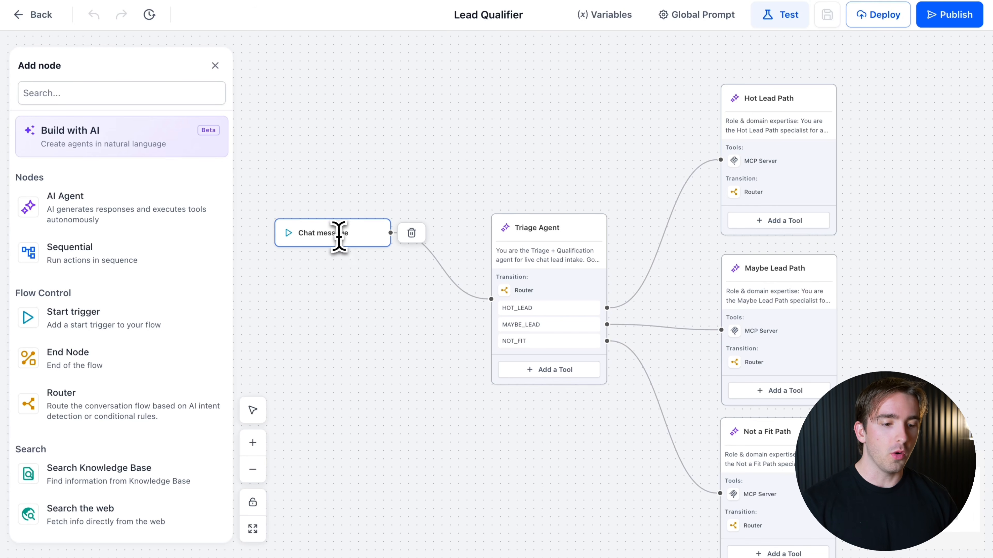
click(338, 236)
click(787, 121)
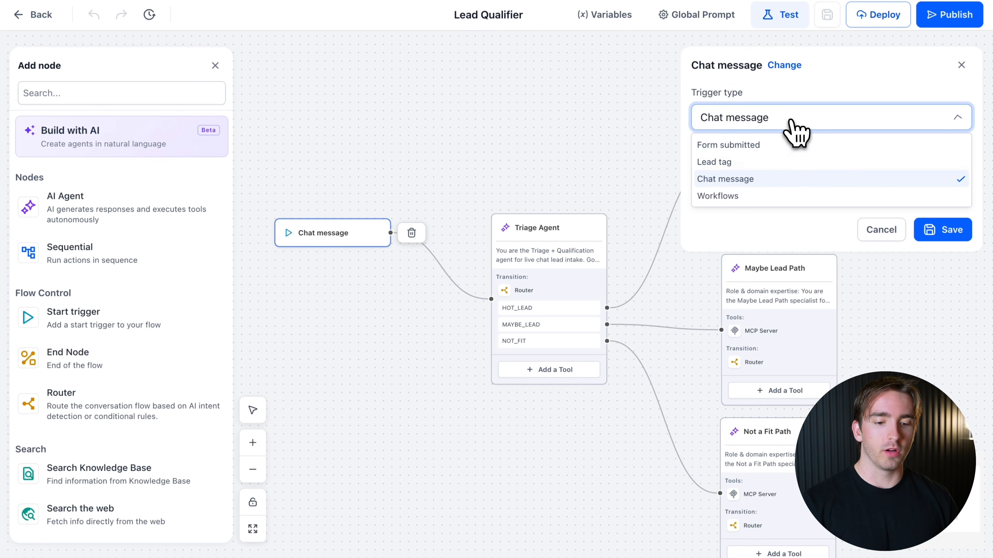
click(776, 196)
click(930, 232)
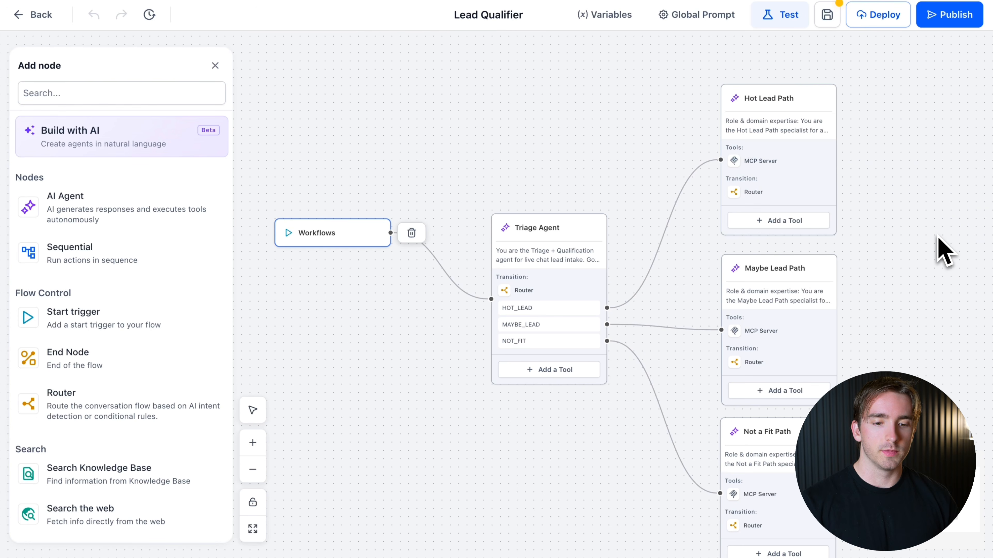
click(835, 20)
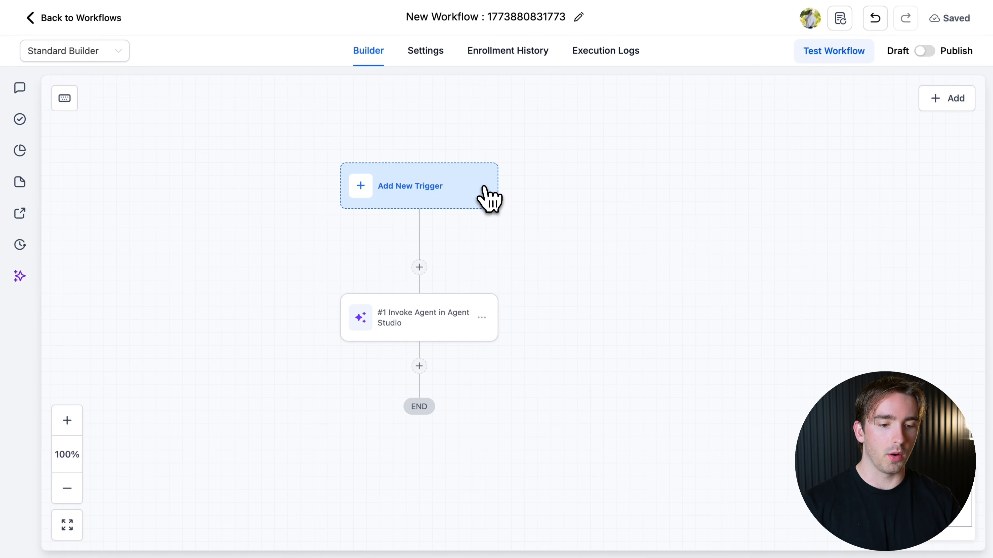
Add an Appointment Status trigger to the new workflow and save it
click(486, 194)
text(appoi)
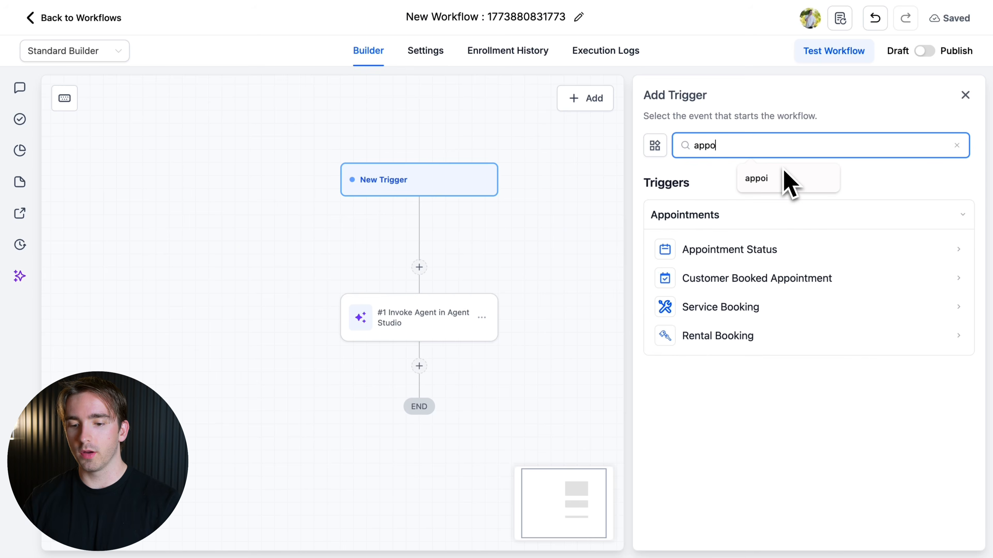
click(782, 249)
click(922, 527)
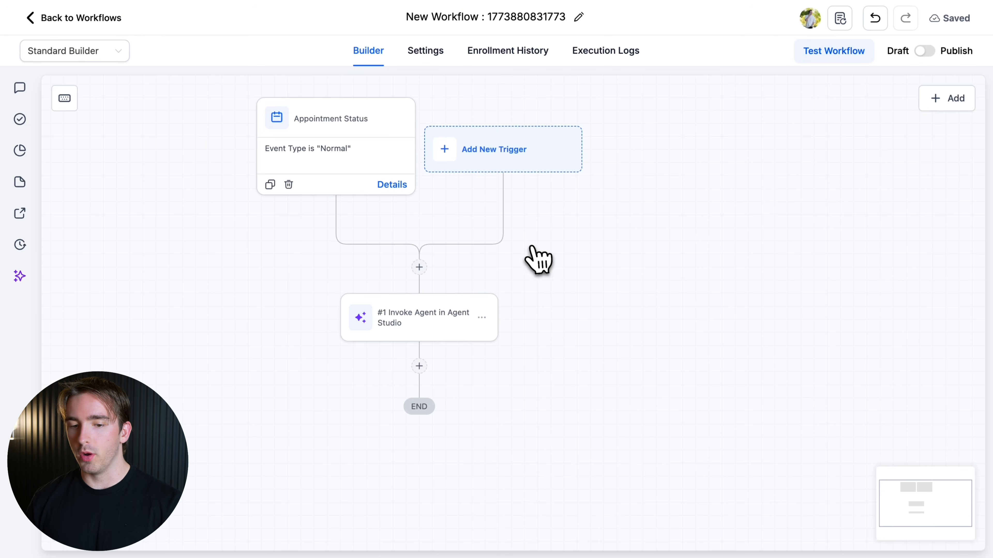
Change the agent in the Invoke Agent in Agent Studio action to Lead Qualifier
click(526, 333)
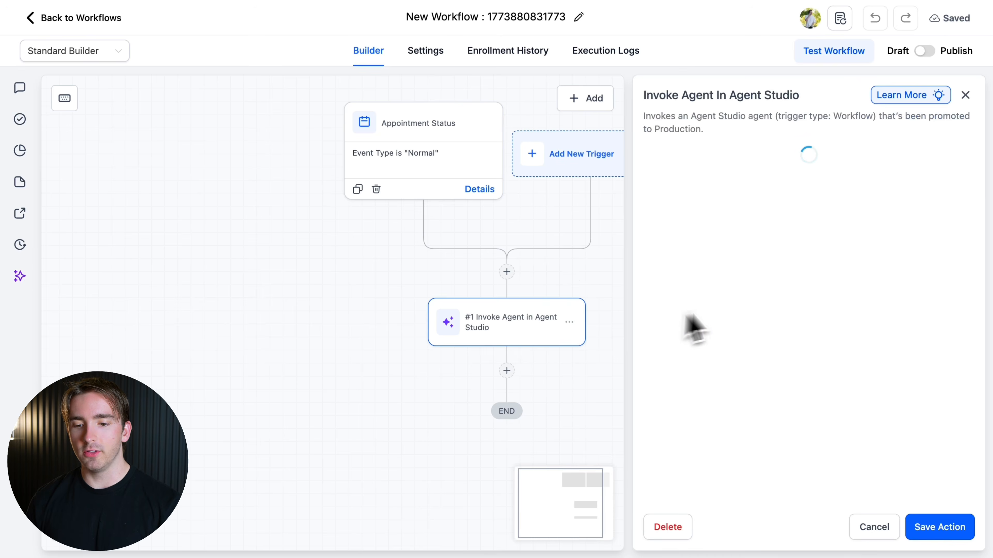
click(752, 252)
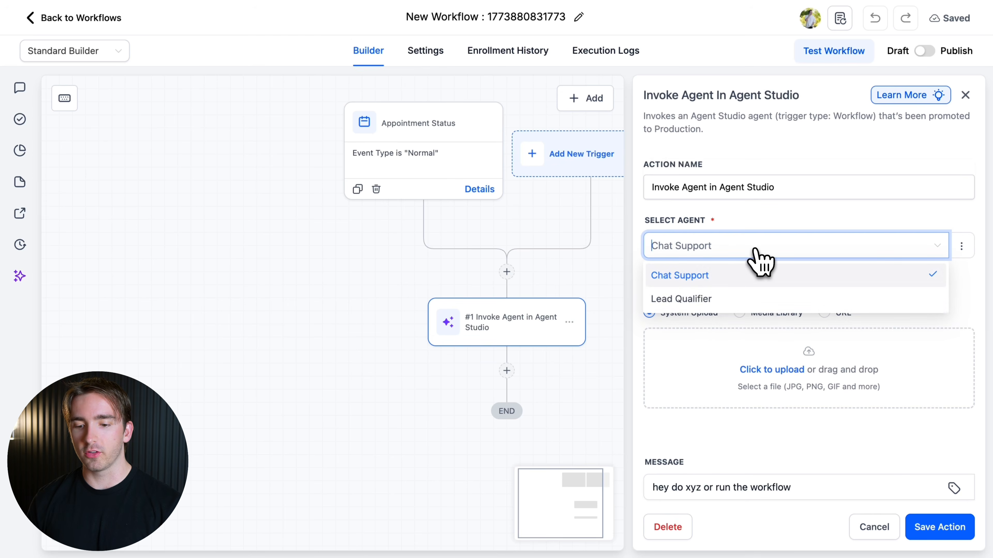
click(709, 300)
Clear the message to the agent in the Invoke Agent in Agent Studio action and save the action
scroll(780, 302, down, 1)
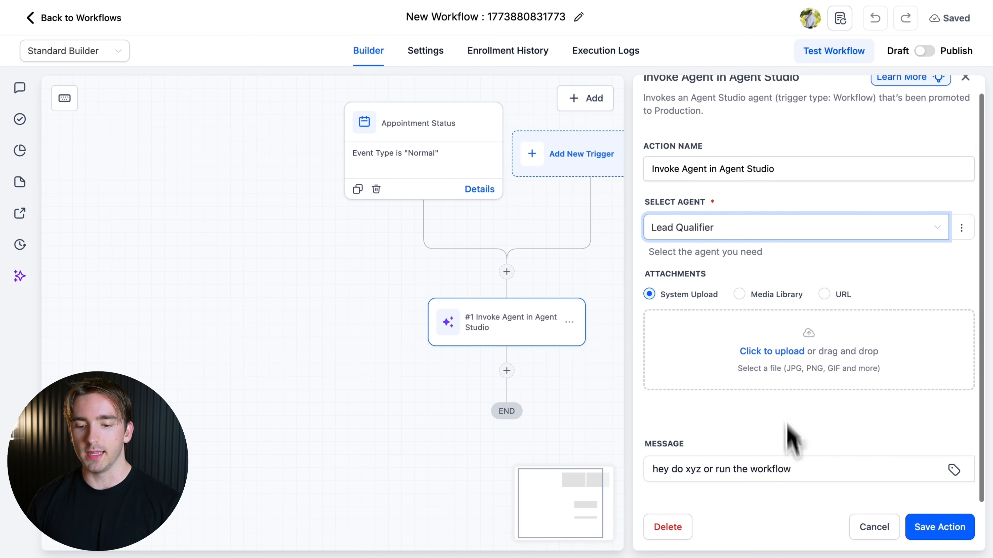
click(788, 470)
key(ctrl+a)
key(BackSpace)
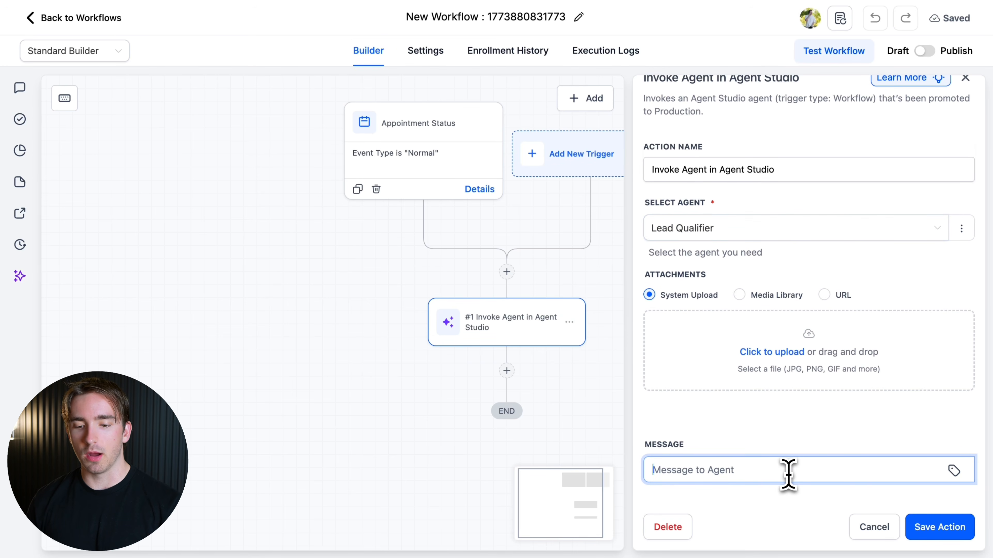
click(965, 528)
Switch the workflow from Draft to Publish and save it
click(927, 51)
click(943, 19)
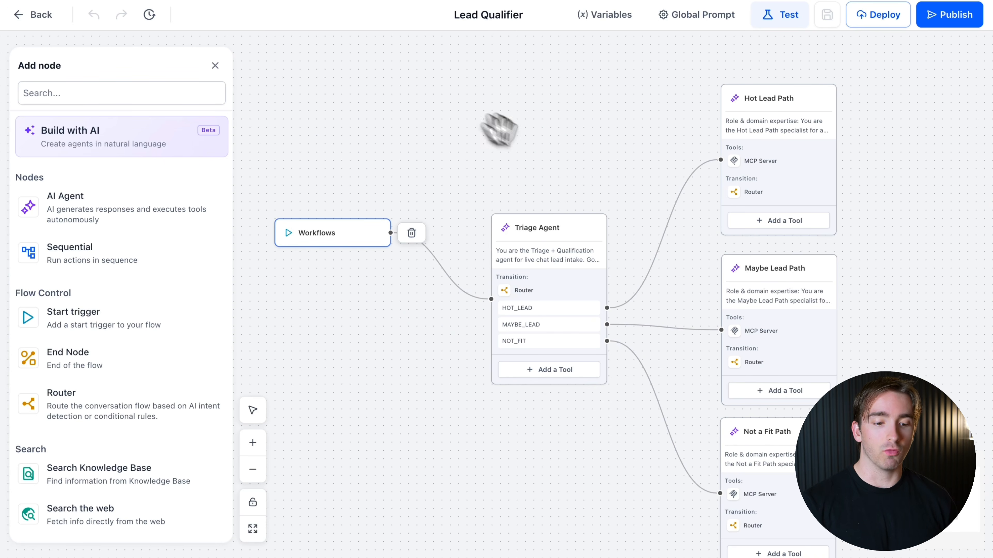
drag(594, 148, 494, 127)
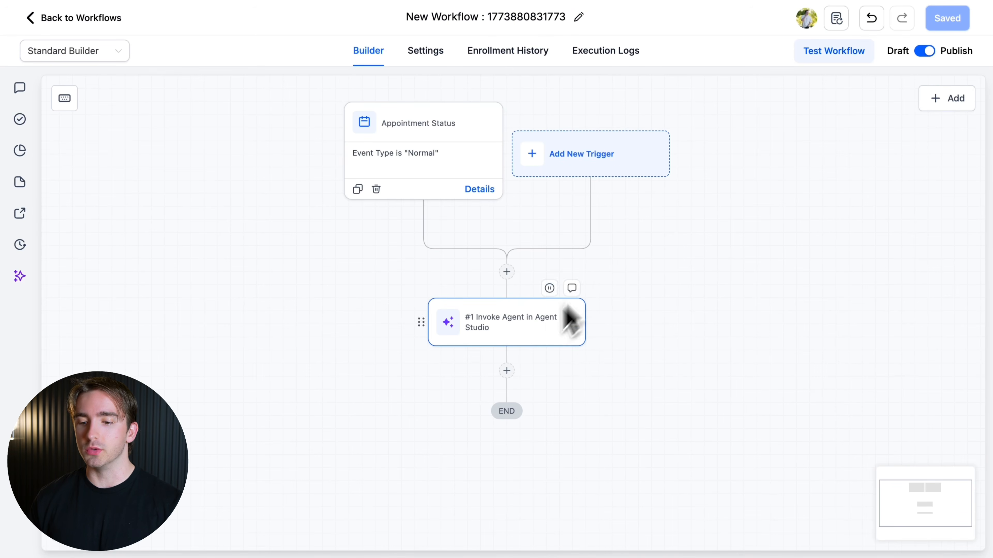
Add a Send SMS action directly after the Invoke Agent in Agent Studio action
click(506, 371)
text(sms)
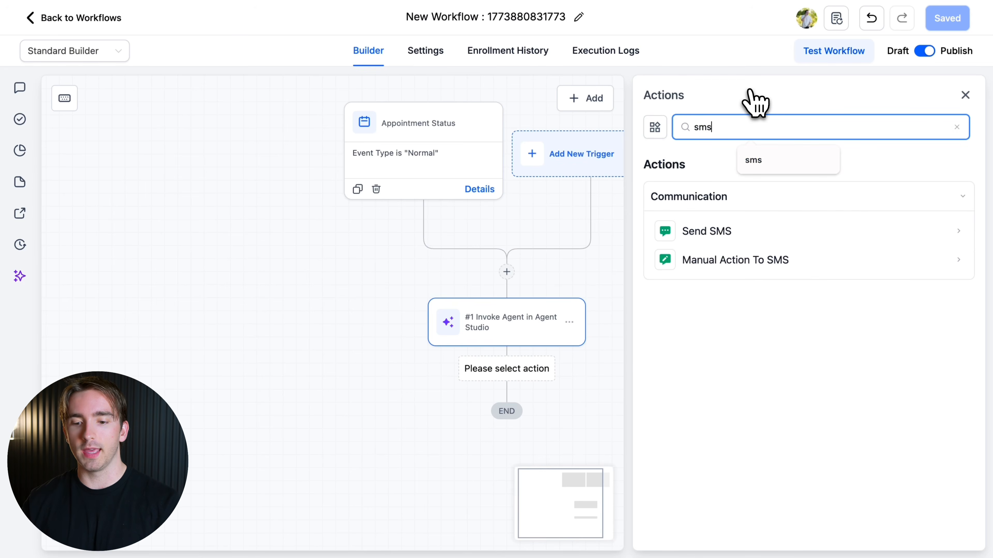
click(706, 230)
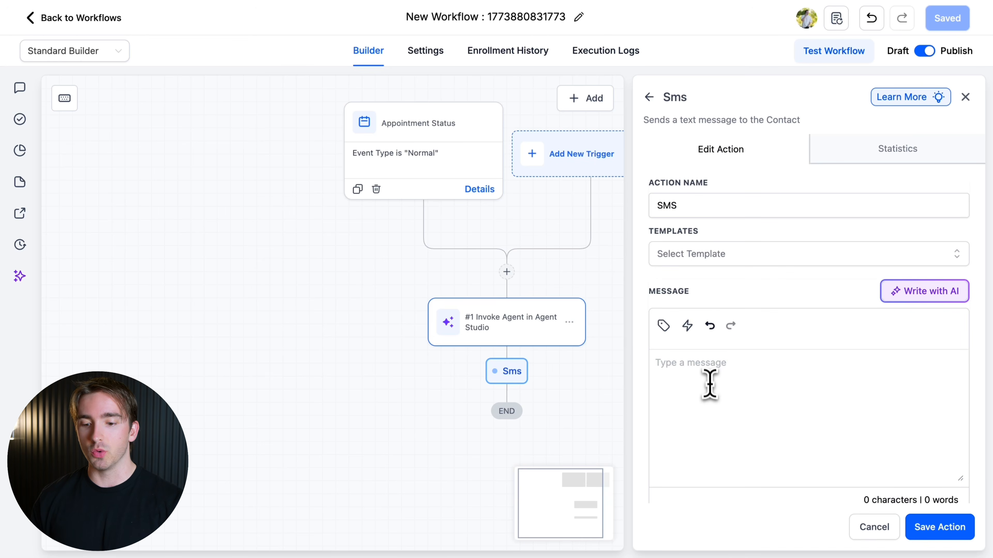
Insert the response custom value of #1 Invoke Agent in Agent Studio as the SMS message
click(664, 327)
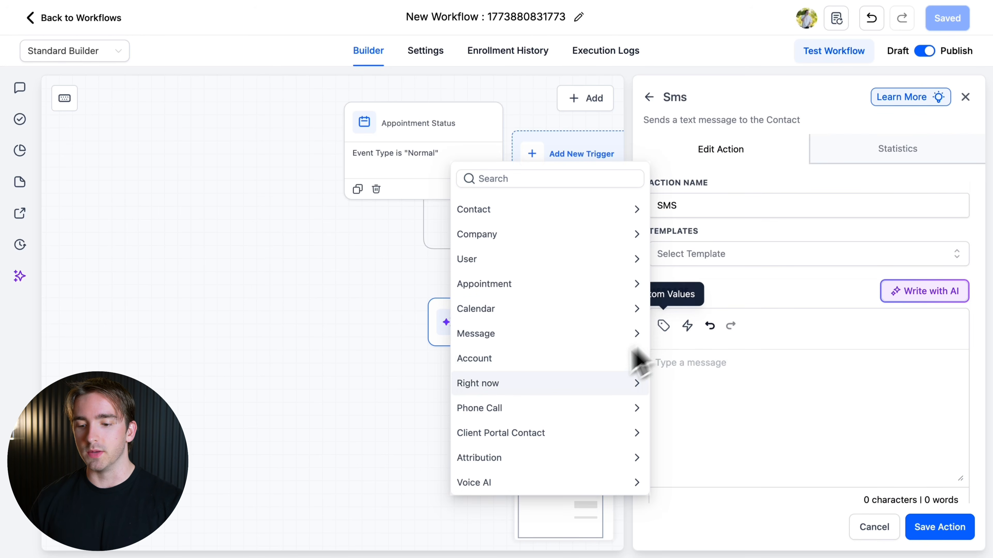
scroll(566, 409, down, 3)
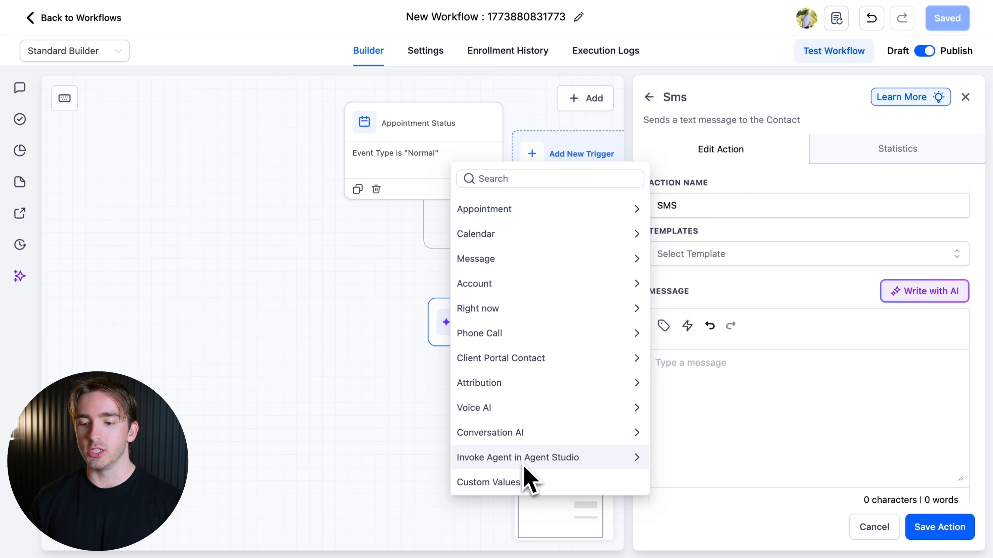
click(524, 466)
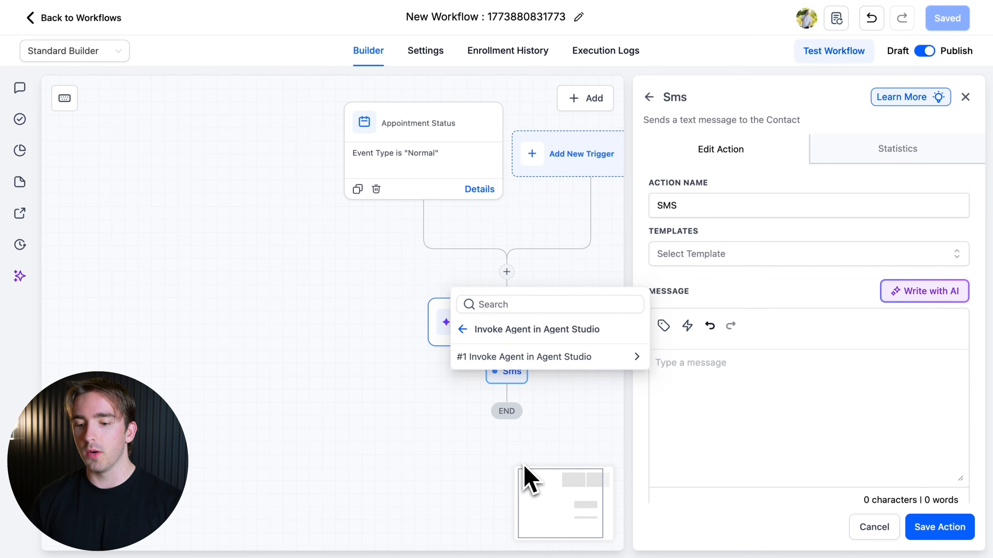
click(546, 366)
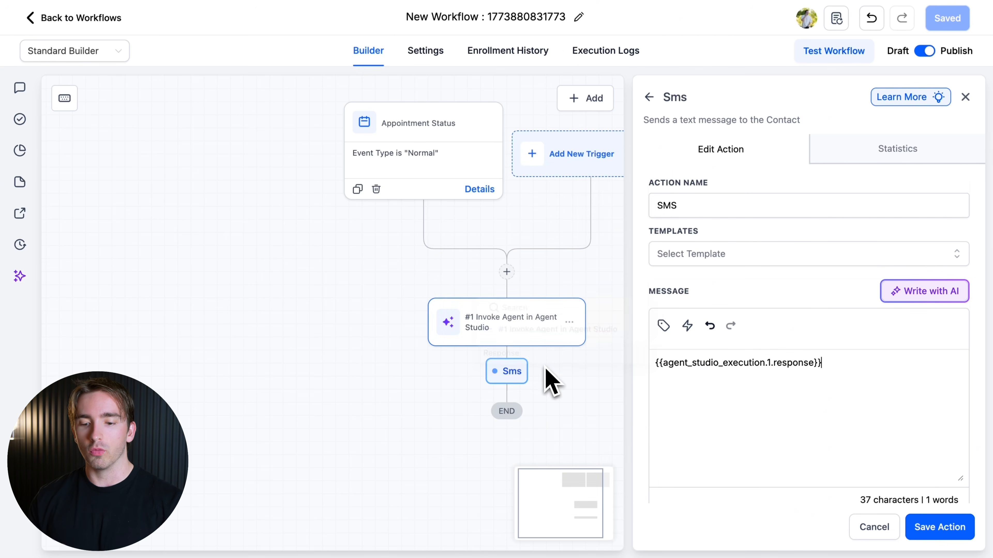
triple_click(804, 375)
scroll(805, 375, down, 5)
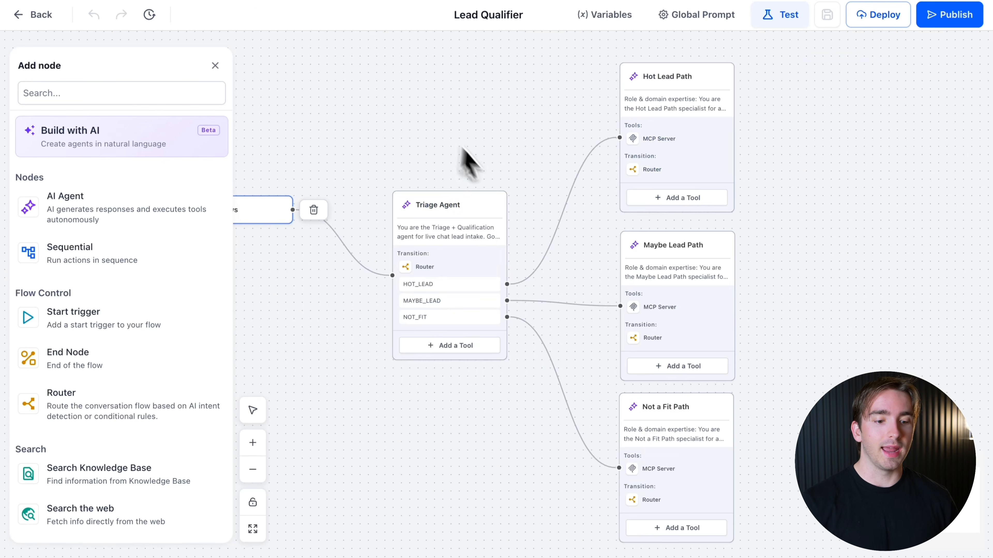
scroll(489, 172, down, 5)
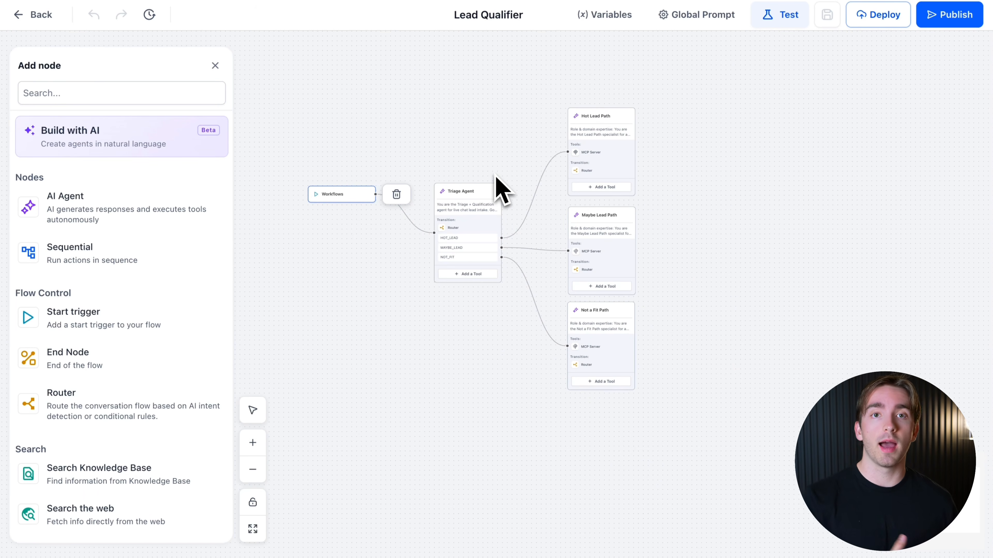
scroll(606, 169, up, 3)
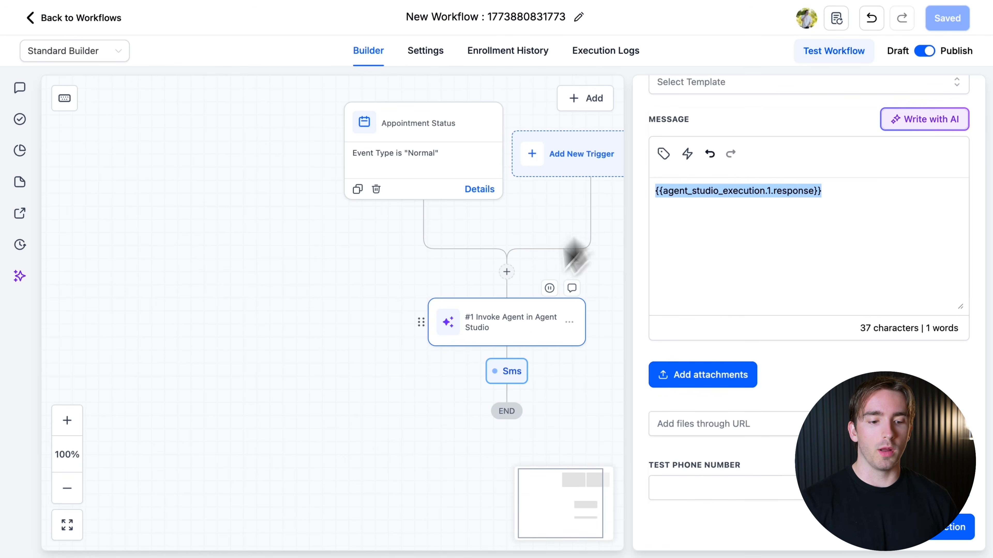
Save the SMS action in the workflow
click(921, 536)
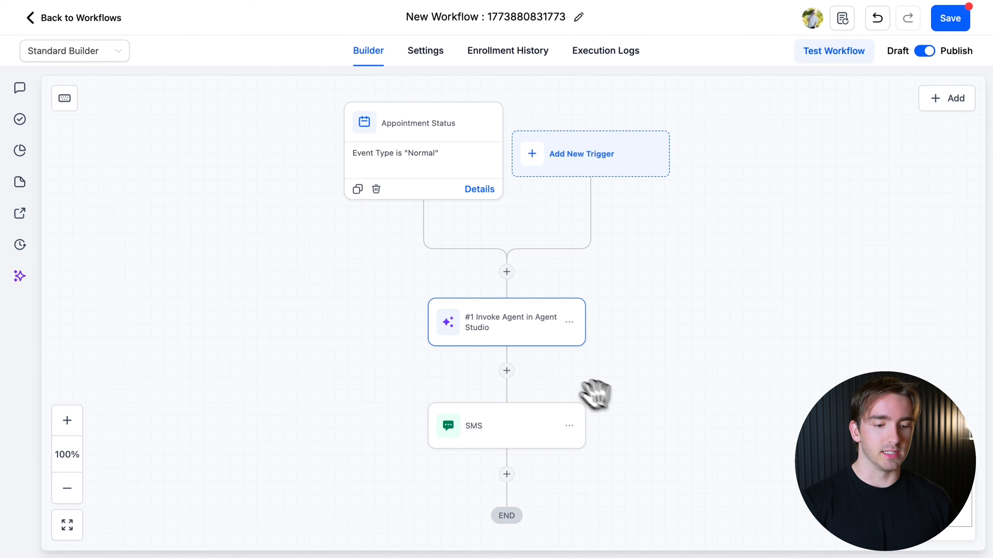
drag(592, 364, 532, 315)
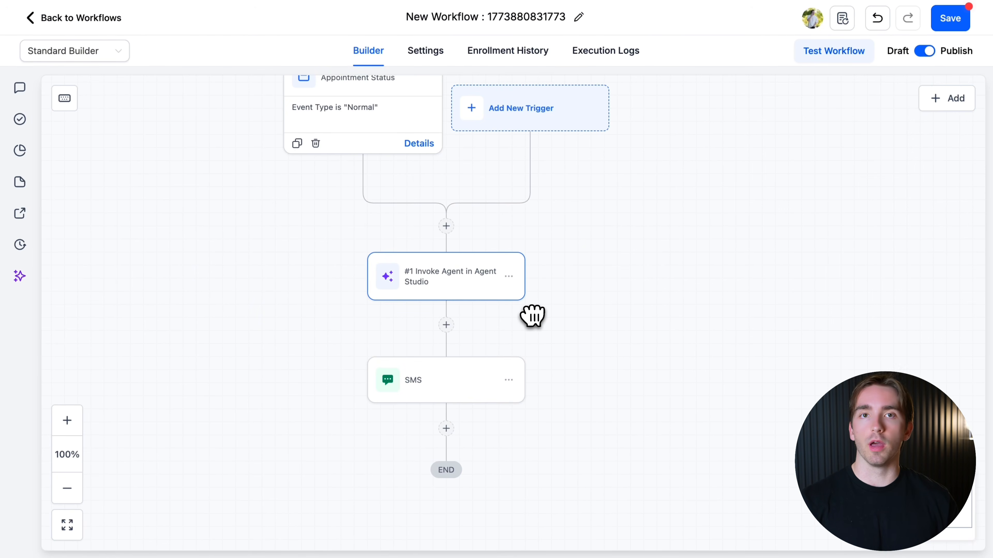